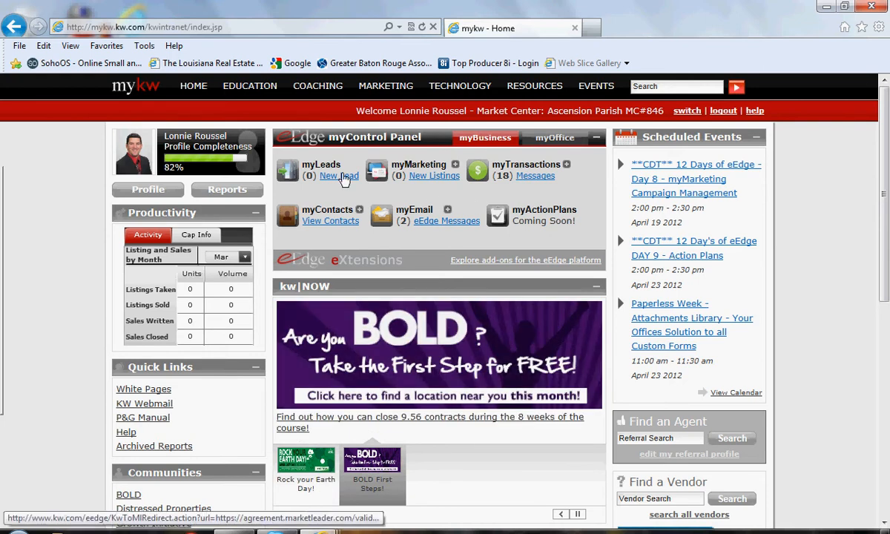
Create a new contact group named "33 touch" in the eEdge contact group management page
click(345, 181)
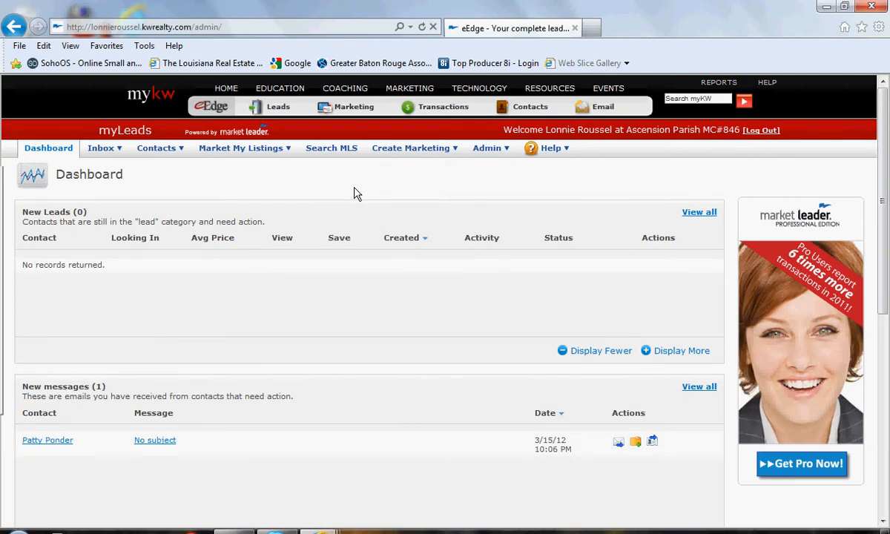
click(167, 152)
click(172, 170)
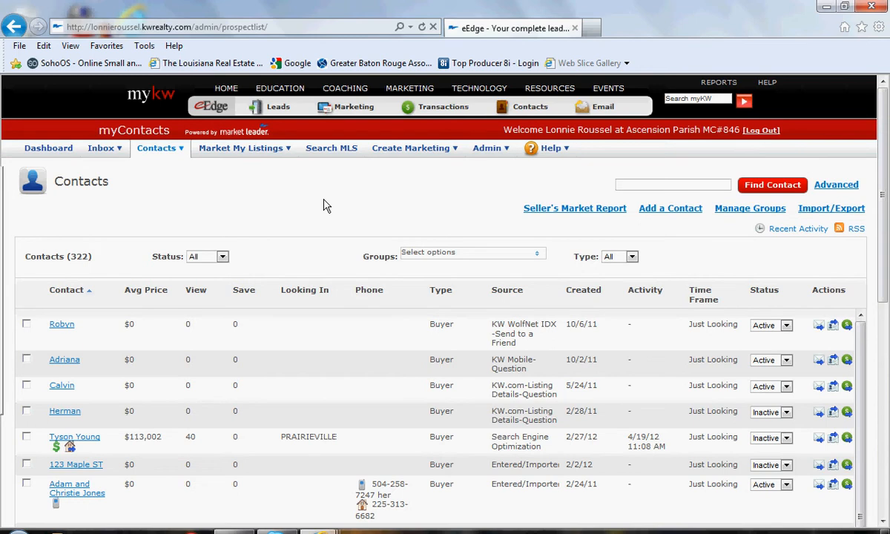
click(743, 215)
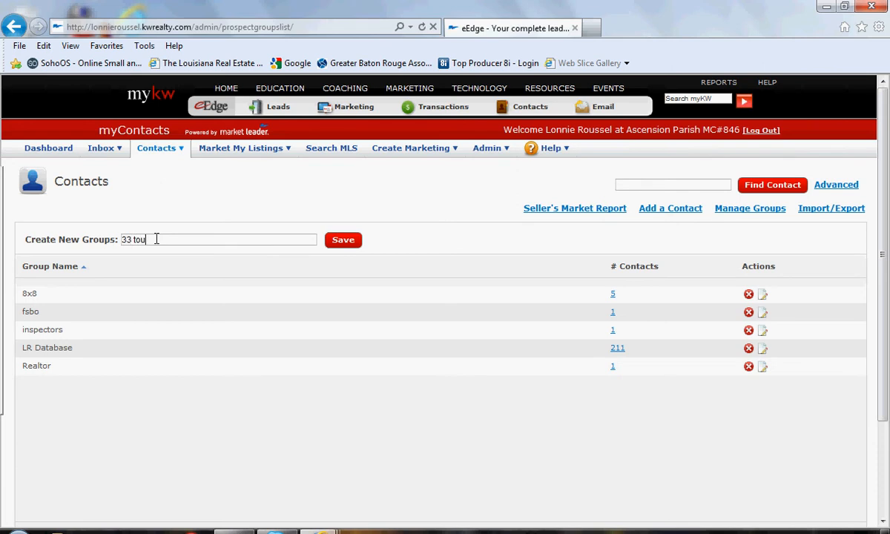
click(340, 242)
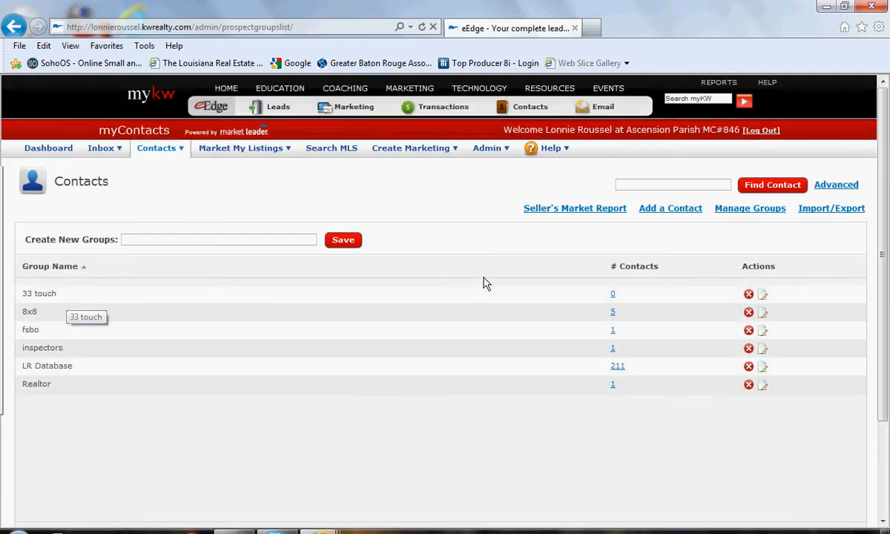
Add the first contact in the full contact list to the 33 touch group from its record, and review its assigned groups
click(169, 150)
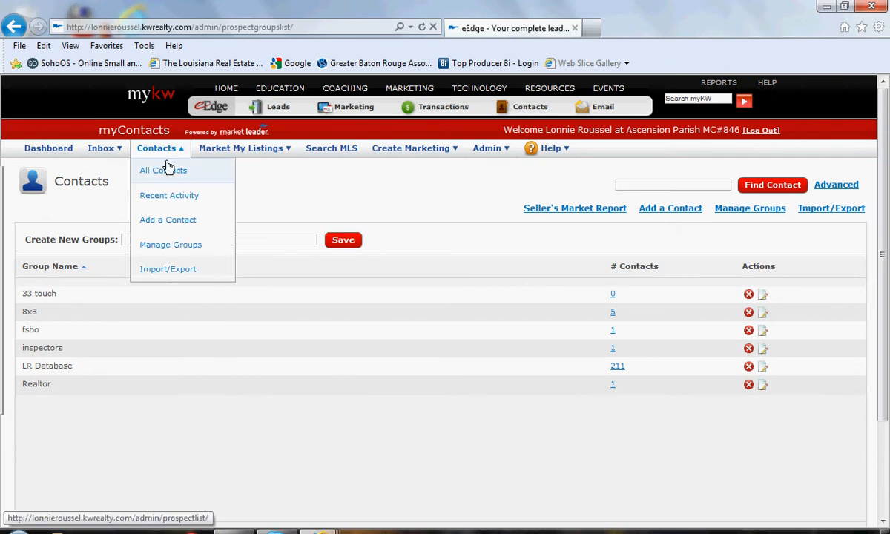
click(166, 170)
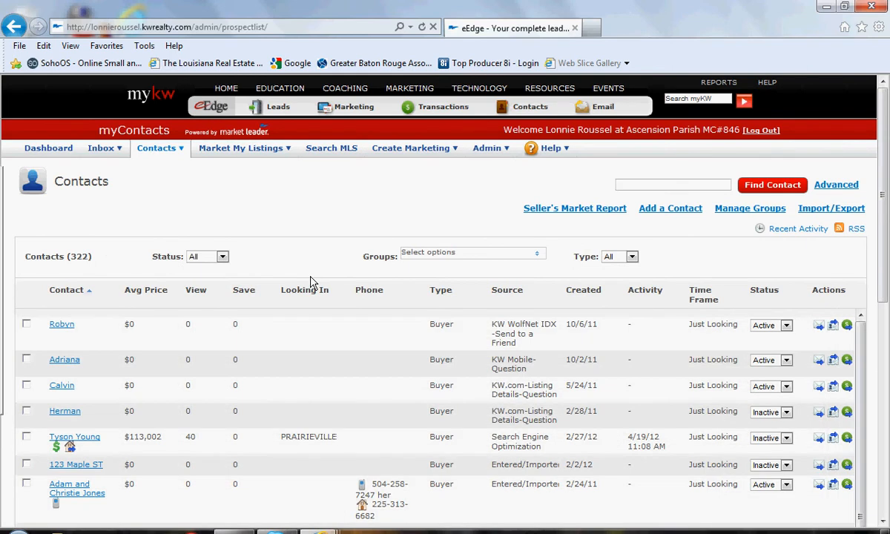
click(62, 326)
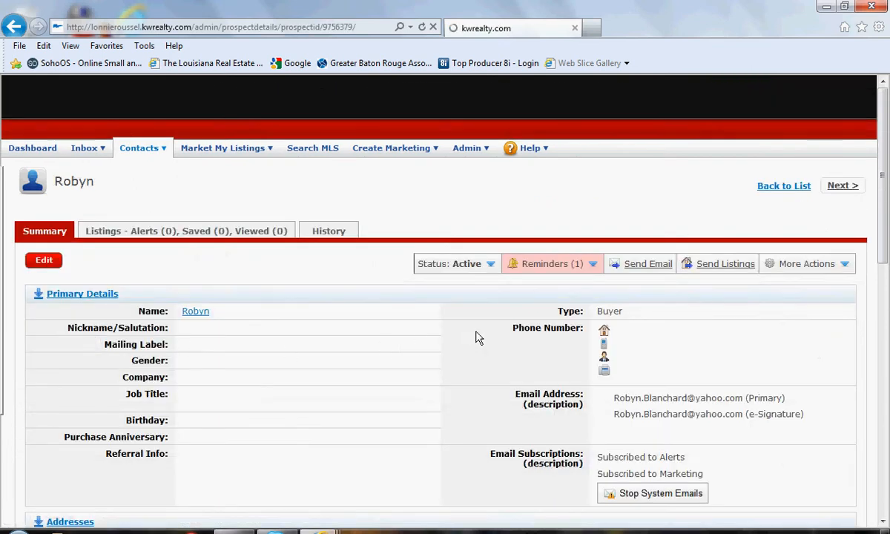
scroll(477, 337, down, 5)
scroll(477, 337, down, 6)
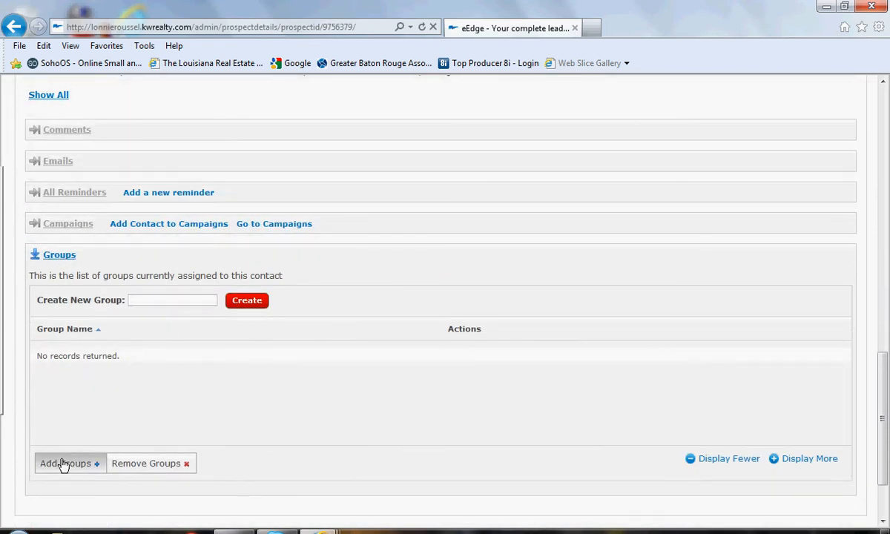
click(60, 256)
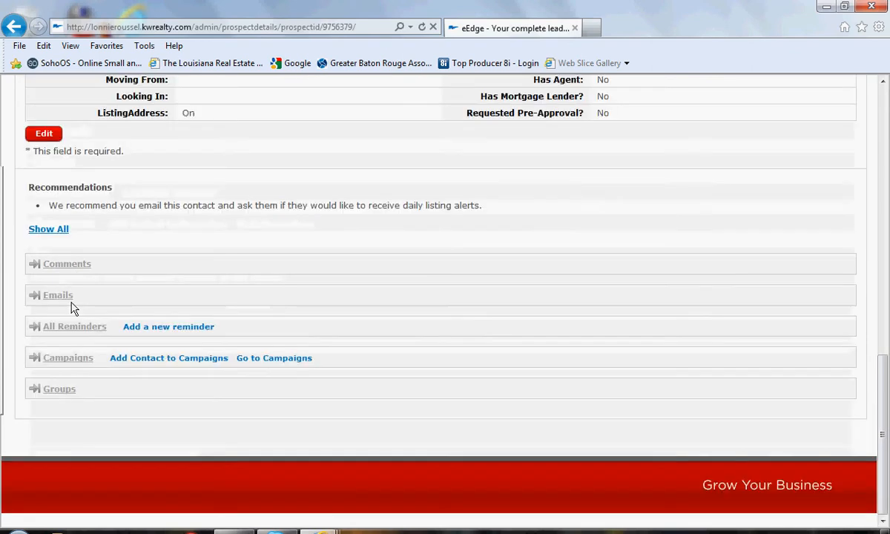
click(65, 393)
scroll(95, 378, down, 3)
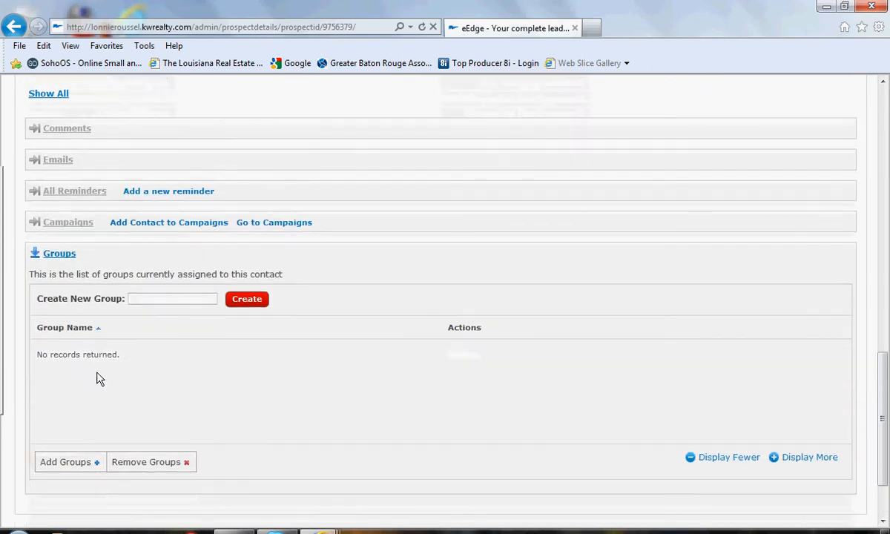
click(68, 395)
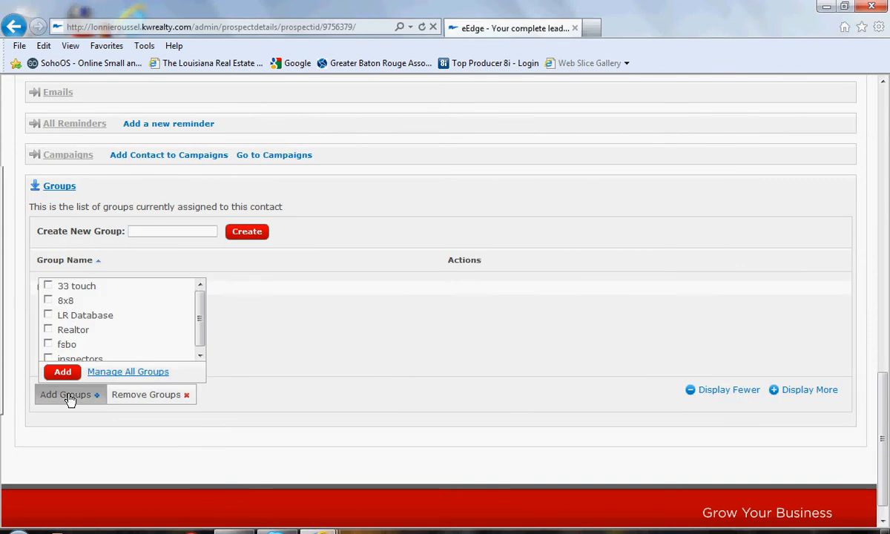
click(48, 287)
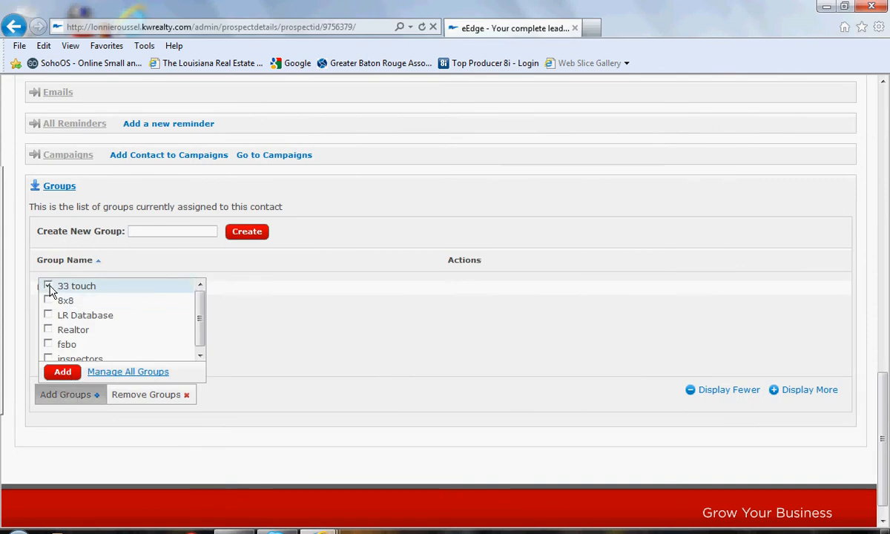
click(63, 371)
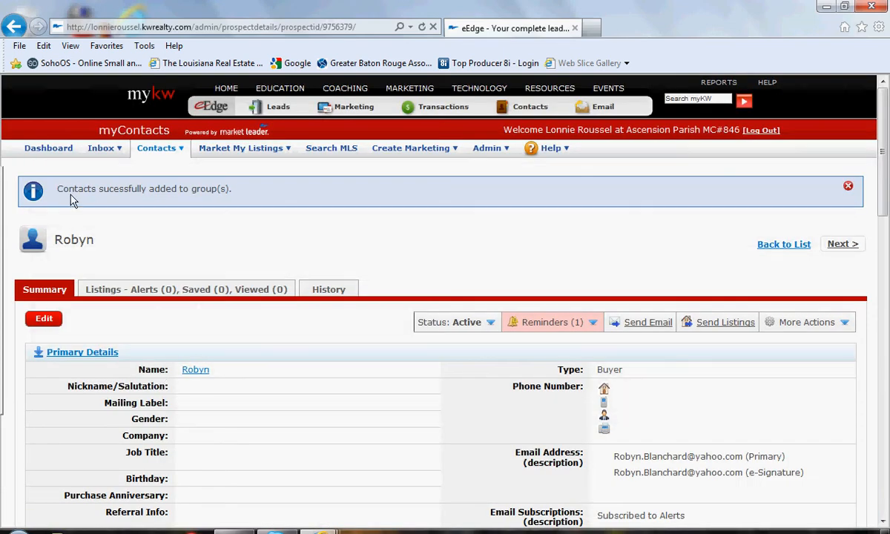
scroll(281, 252, down, 10)
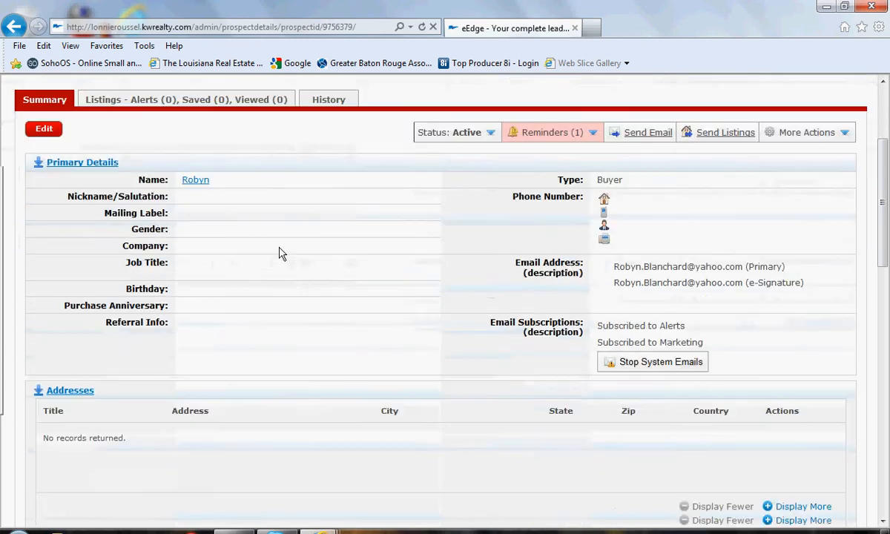
scroll(278, 260, down, 3)
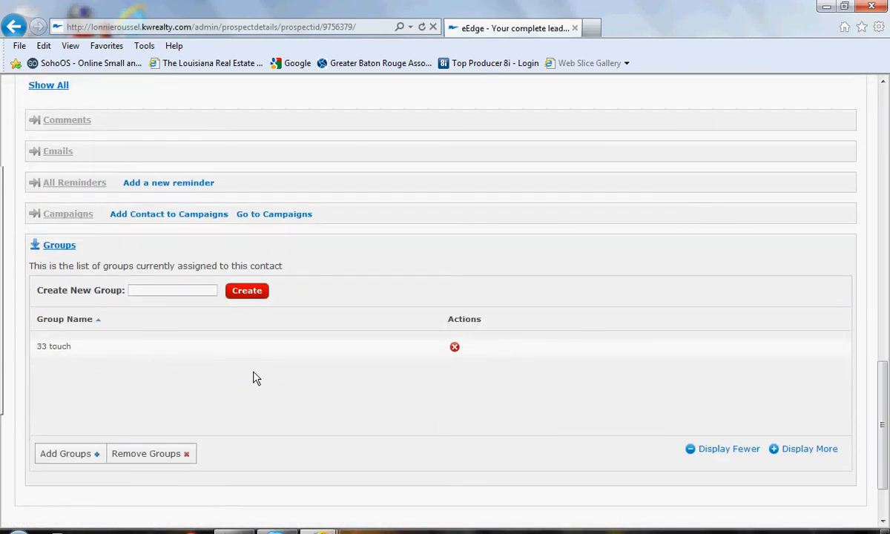
Select several contacts in the full contact list, add them together to the 33 touch group, and check the group's contact count
scroll(294, 378, up, 13)
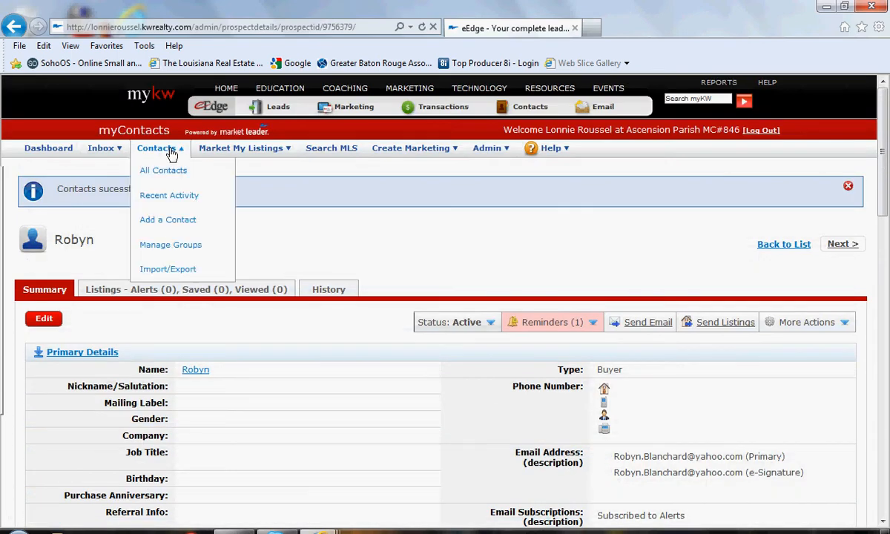
mouse_move(159, 147)
click(160, 171)
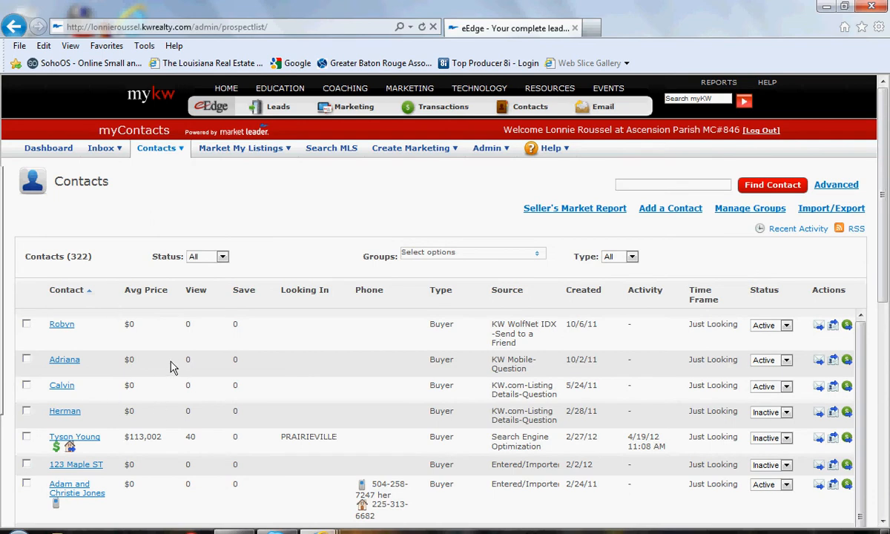
click(26, 324)
click(27, 386)
scroll(297, 370, down, 5)
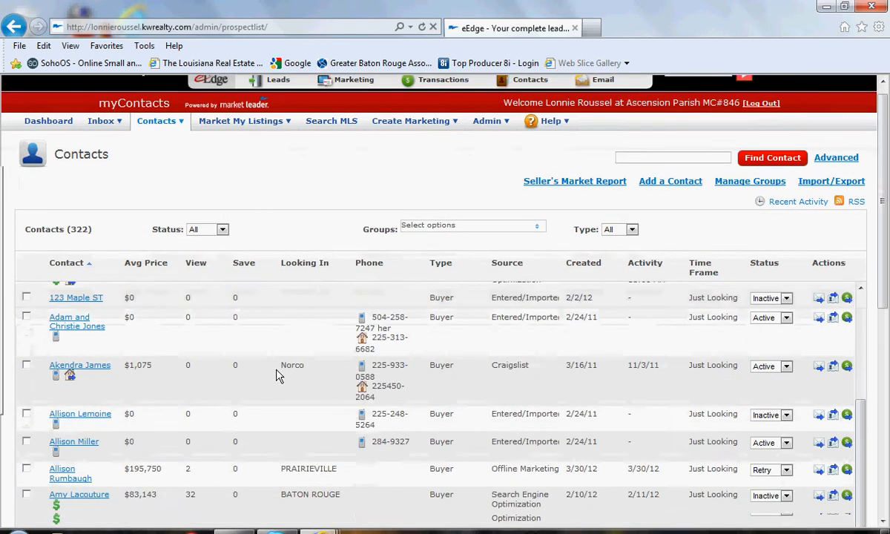
scroll(276, 375, down, 1)
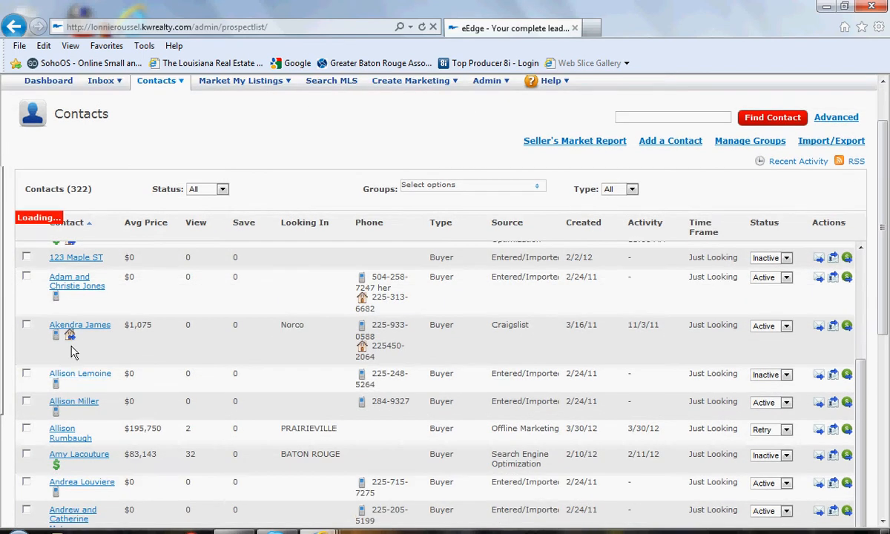
click(27, 376)
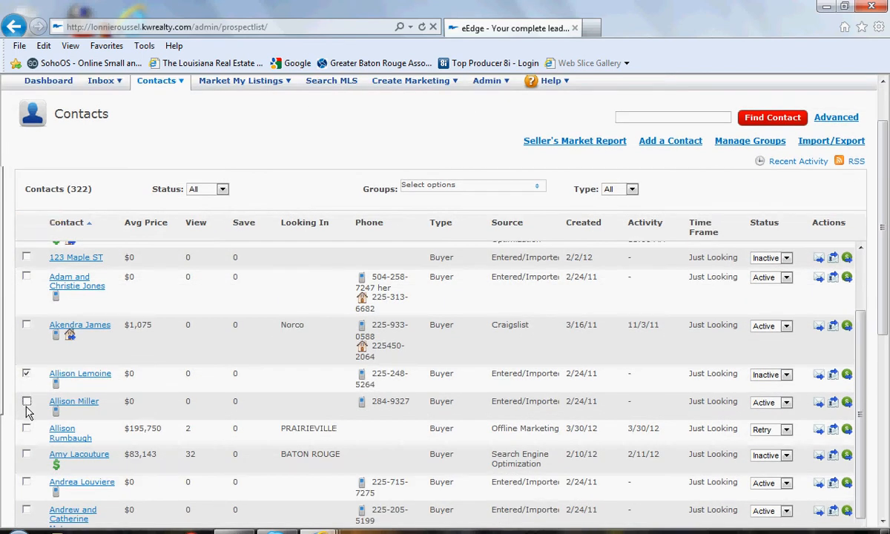
click(27, 454)
scroll(867, 415, down, 8)
scroll(873, 460, down, 3)
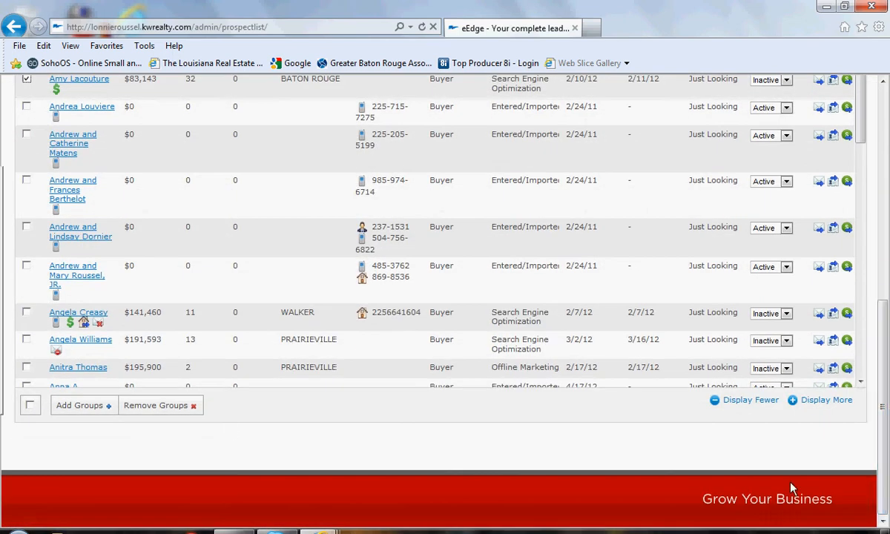
click(83, 408)
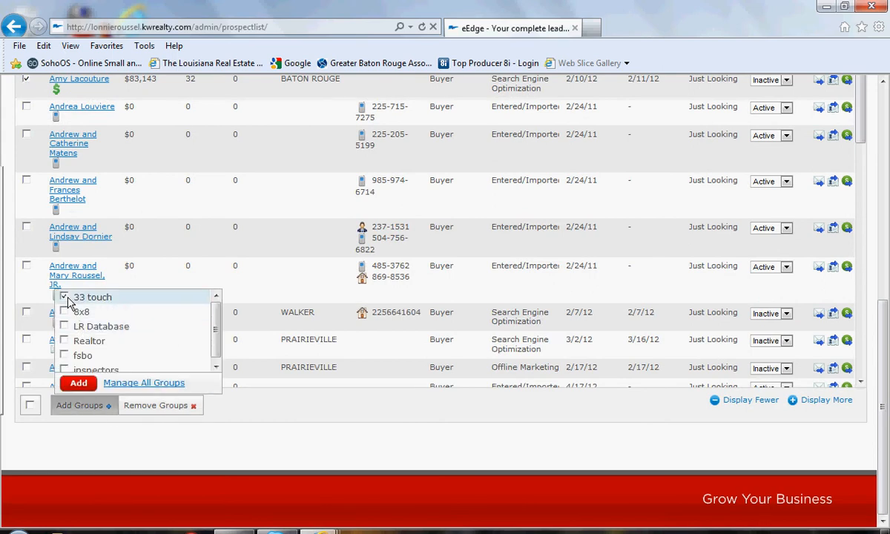
click(72, 383)
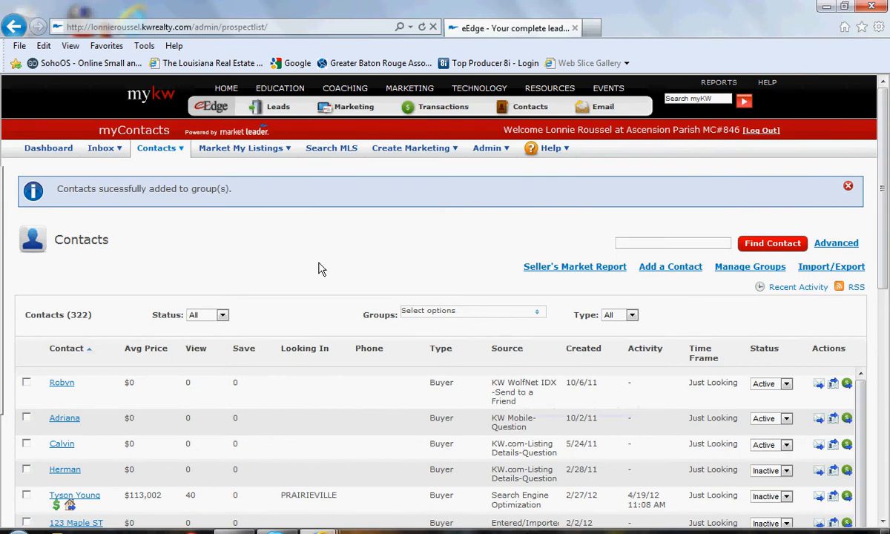
click(731, 272)
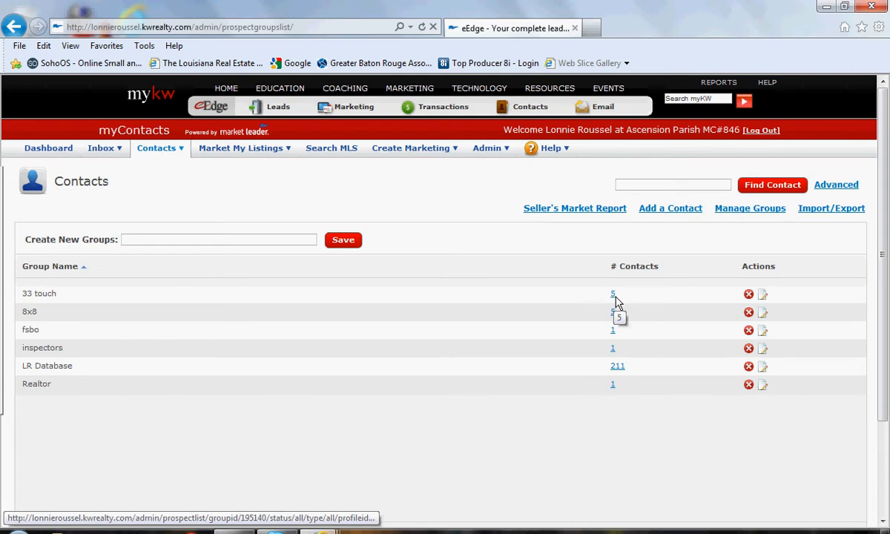
Select all contacts at once in the full contact list, and clear that selection again
click(158, 148)
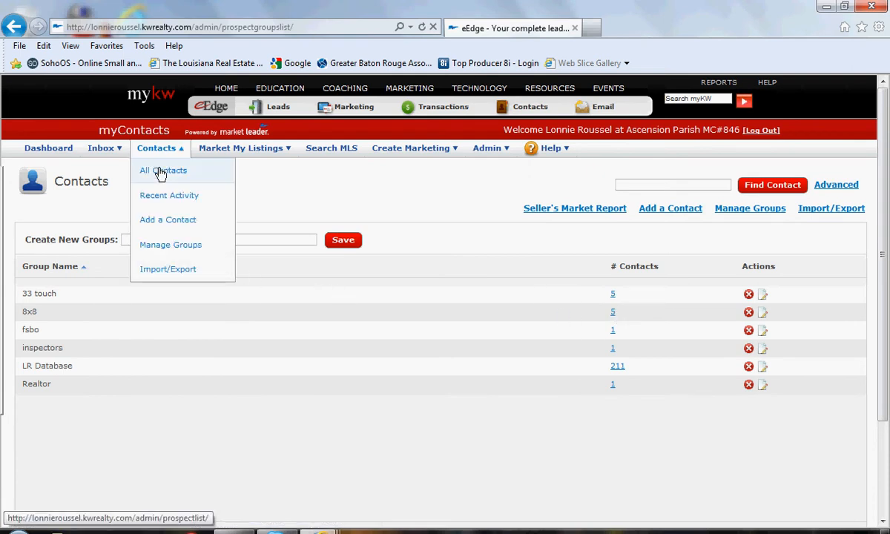
click(162, 171)
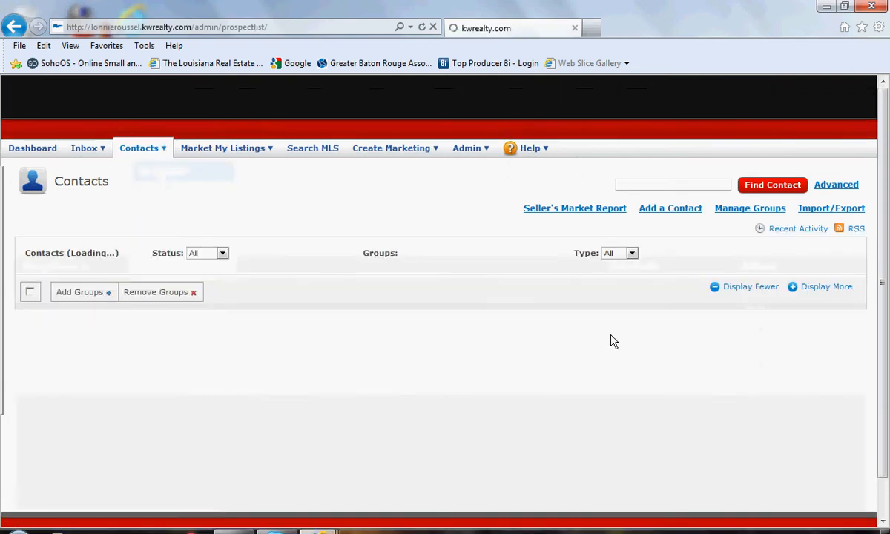
drag(882, 310, 882, 511)
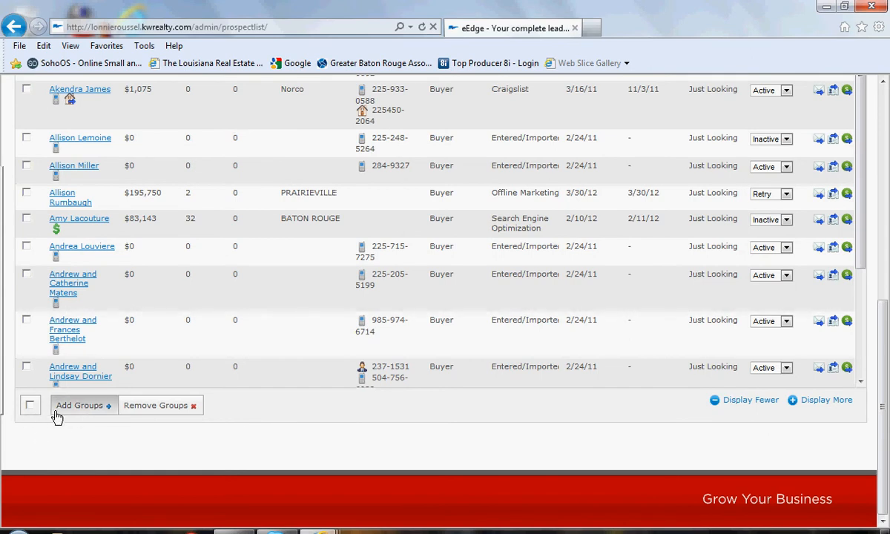
click(30, 407)
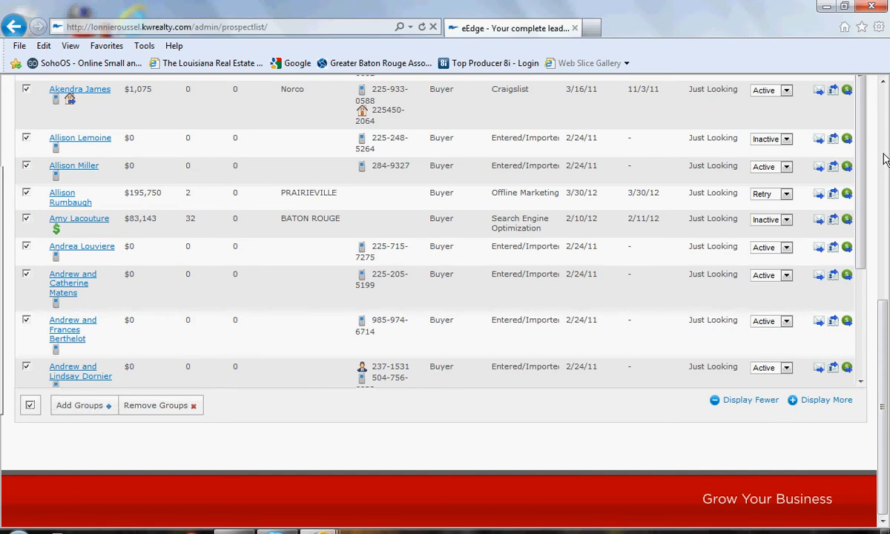
click(883, 100)
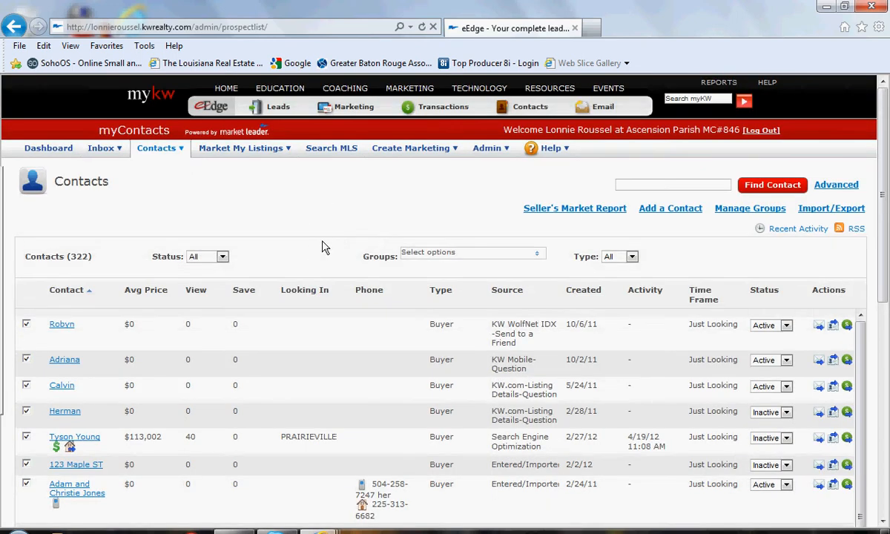
drag(885, 209, 879, 441)
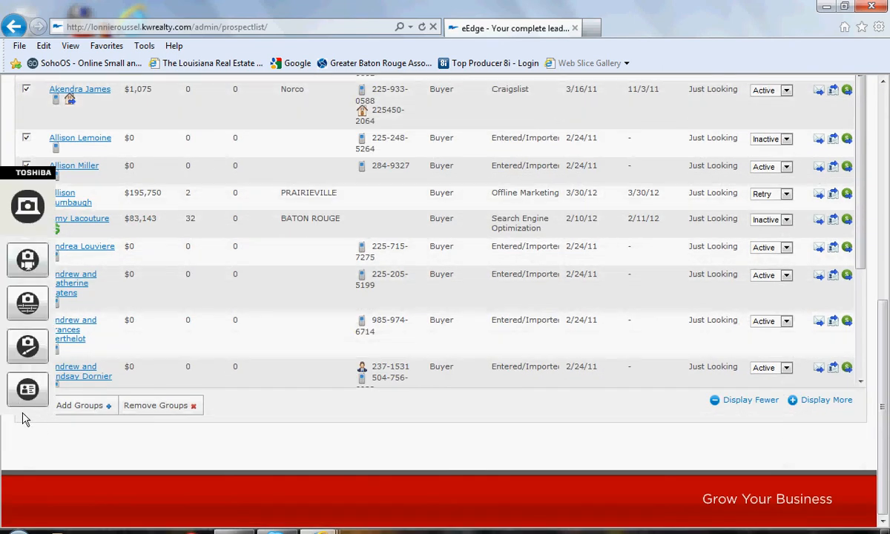
click(30, 405)
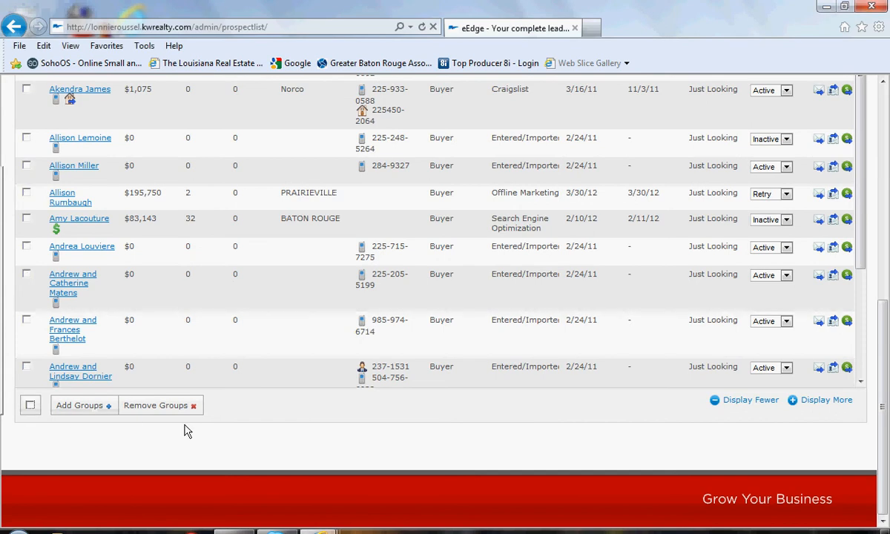
Open the marketing campaigns page
click(883, 100)
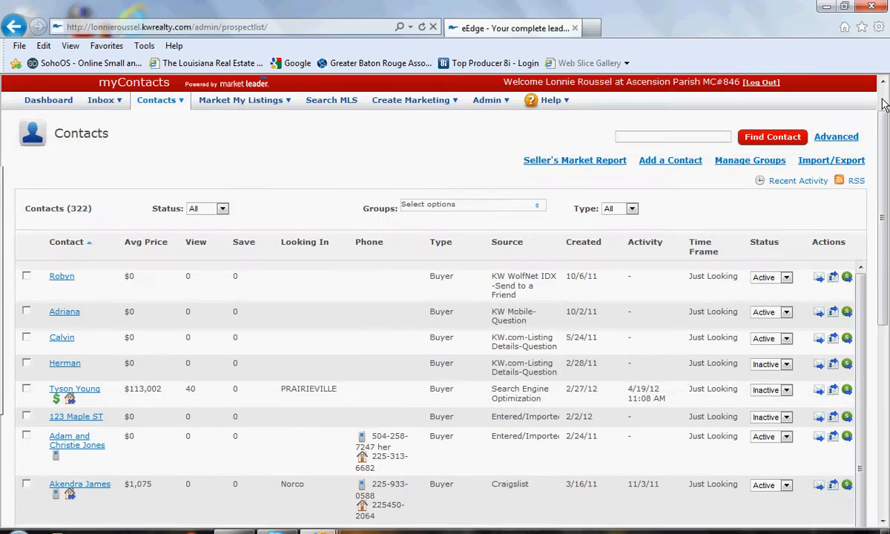
click(883, 99)
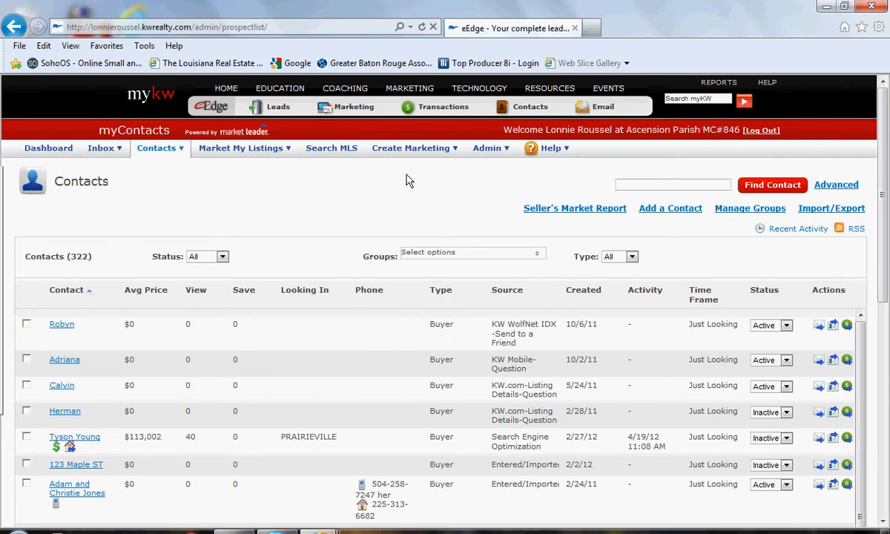
click(420, 147)
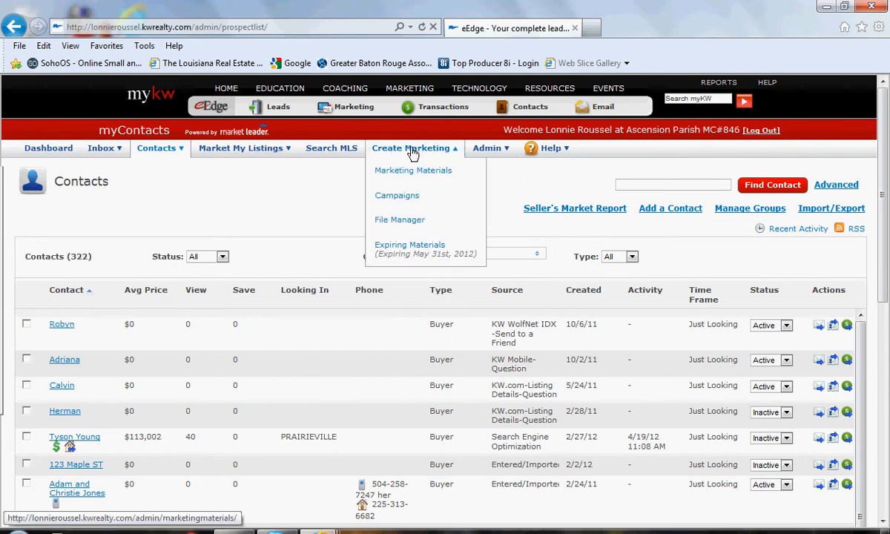
click(398, 197)
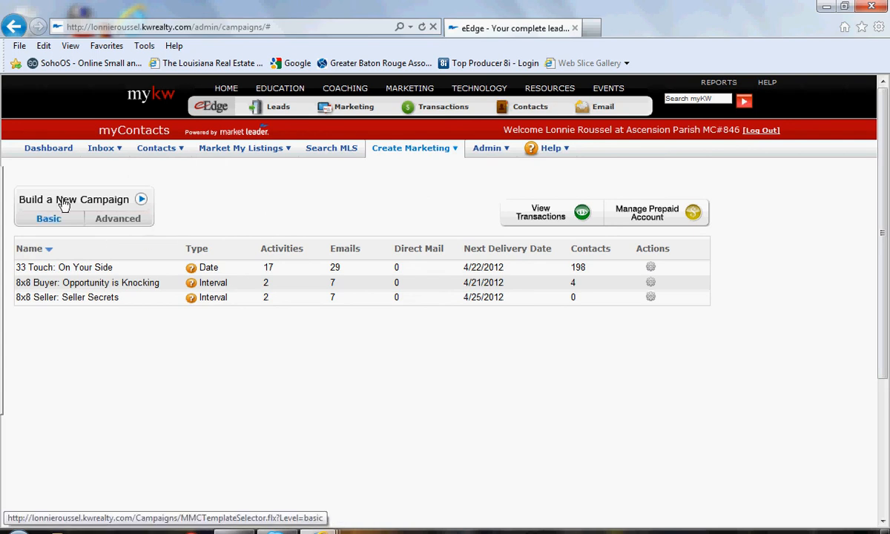
Start a new basic campaign and choose the pre-built 33 Touch: Real Campaign from Market My Business: Sphere
click(48, 221)
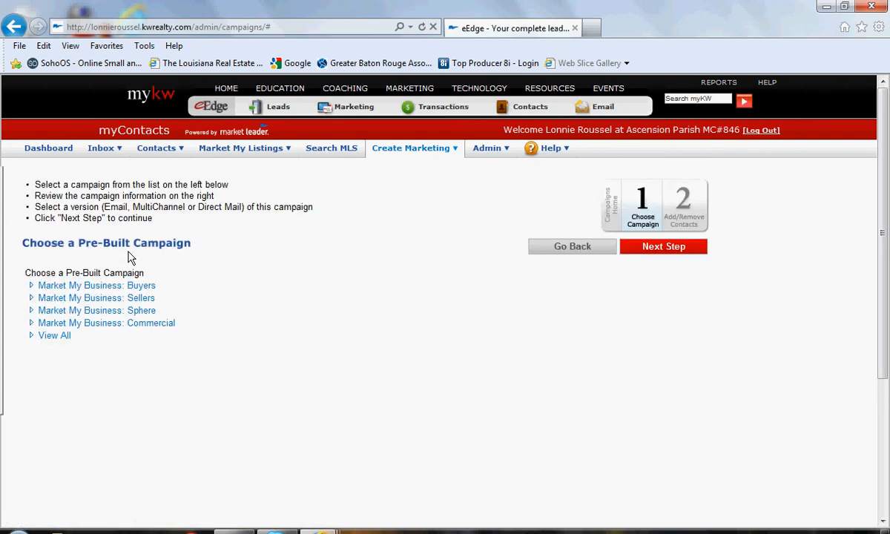
click(103, 311)
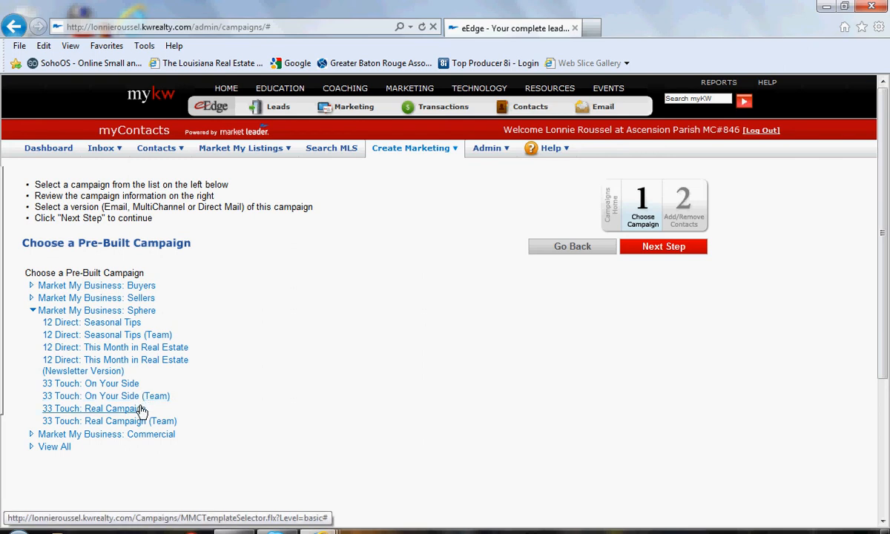
click(89, 410)
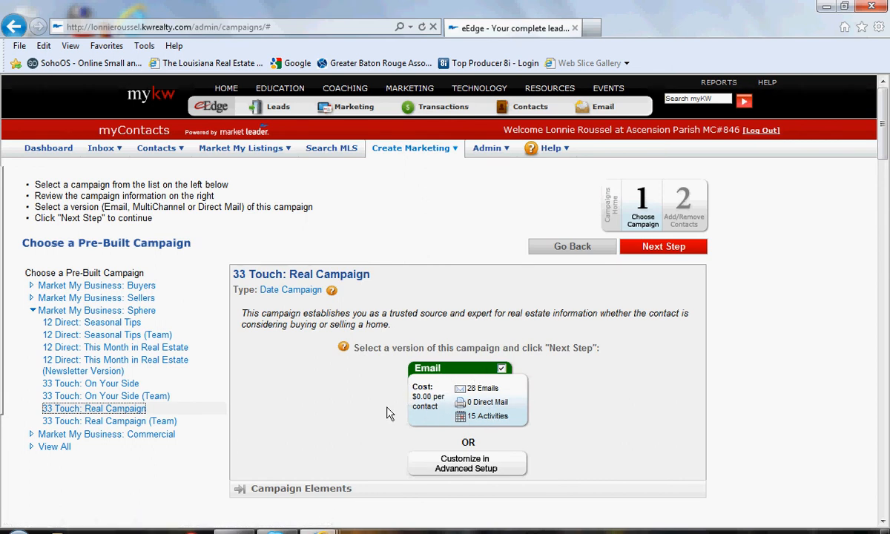
Review the campaign elements of the email version of 33 Touch: Real Campaign, and continue to its contact selection
scroll(343, 397, down, 1)
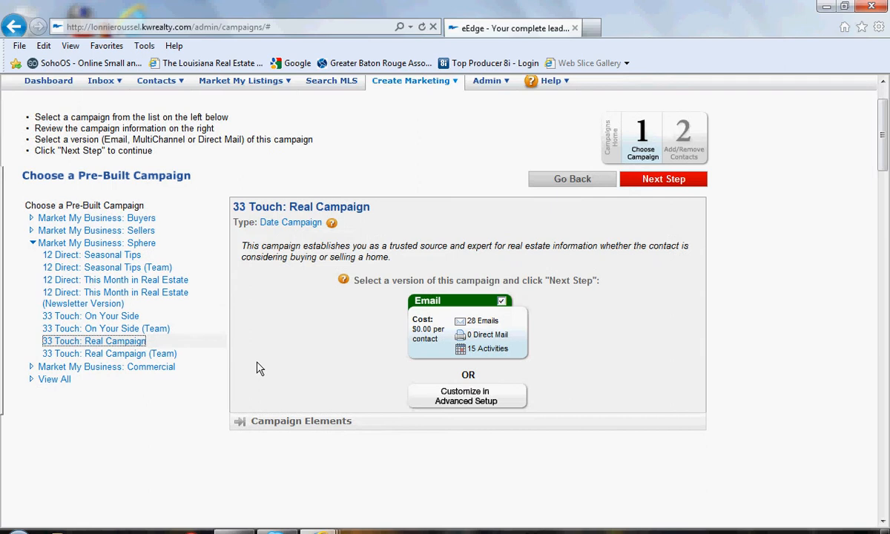
click(291, 423)
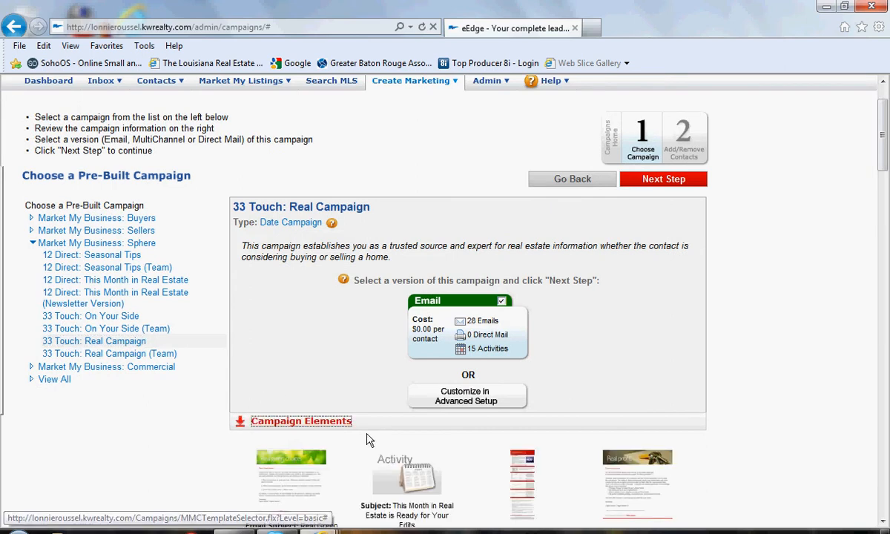
scroll(364, 435, down, 2)
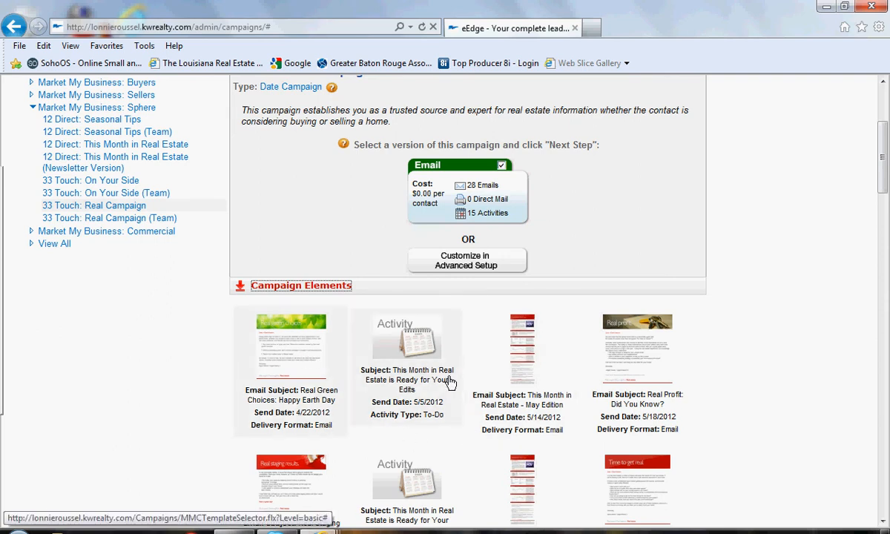
scroll(420, 377, up, 1)
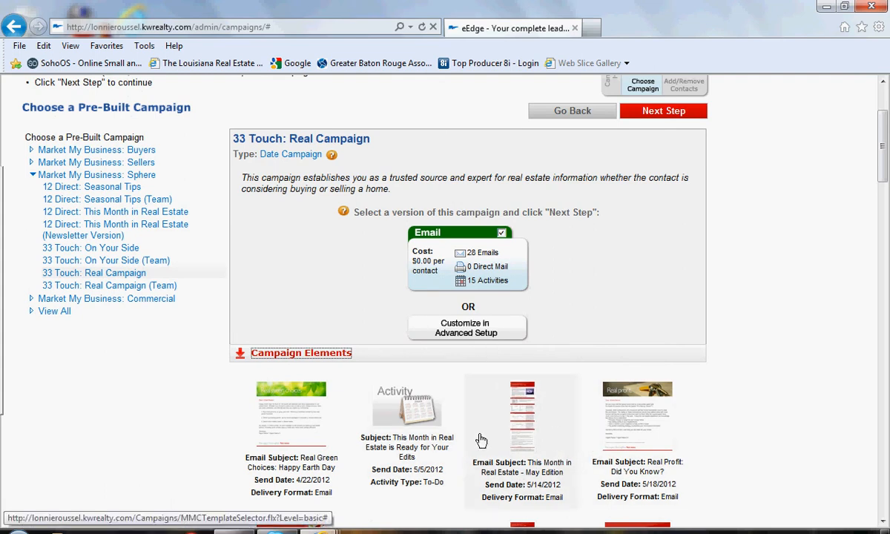
scroll(482, 440, down, 1)
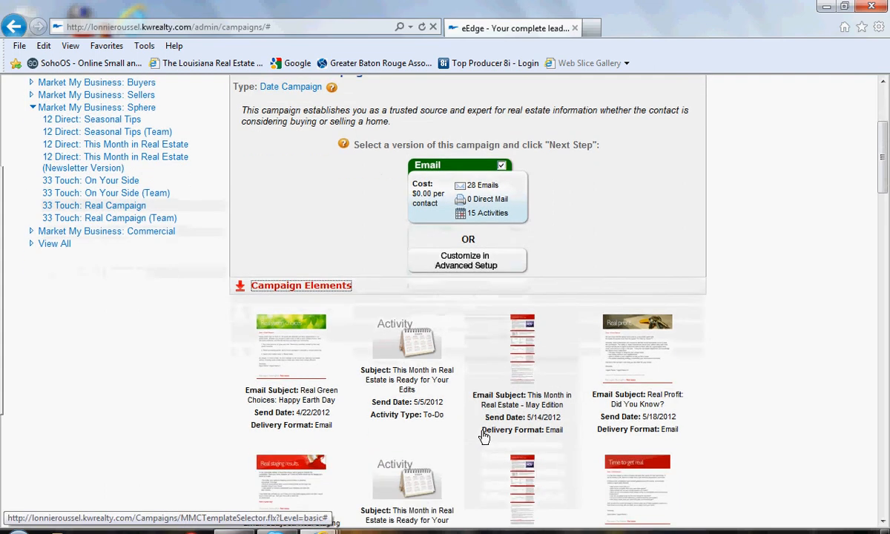
scroll(483, 437, down, 2)
scroll(483, 437, up, 5)
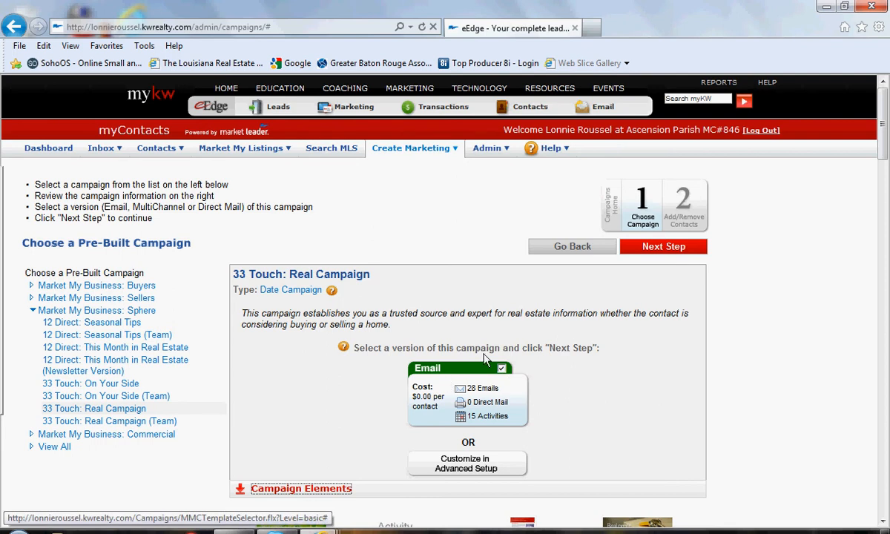
click(665, 247)
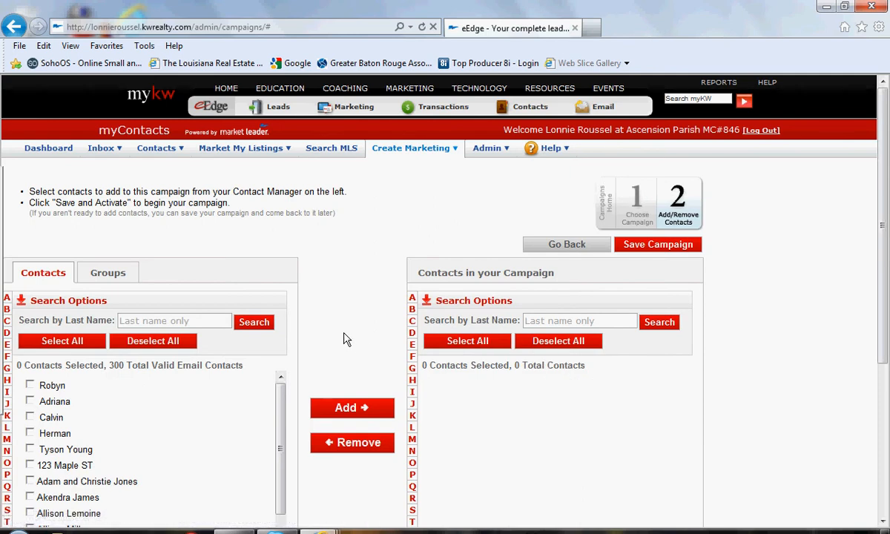
Select all individual contacts available for the campaign, and clear that selection again
scroll(343, 339, down, 1)
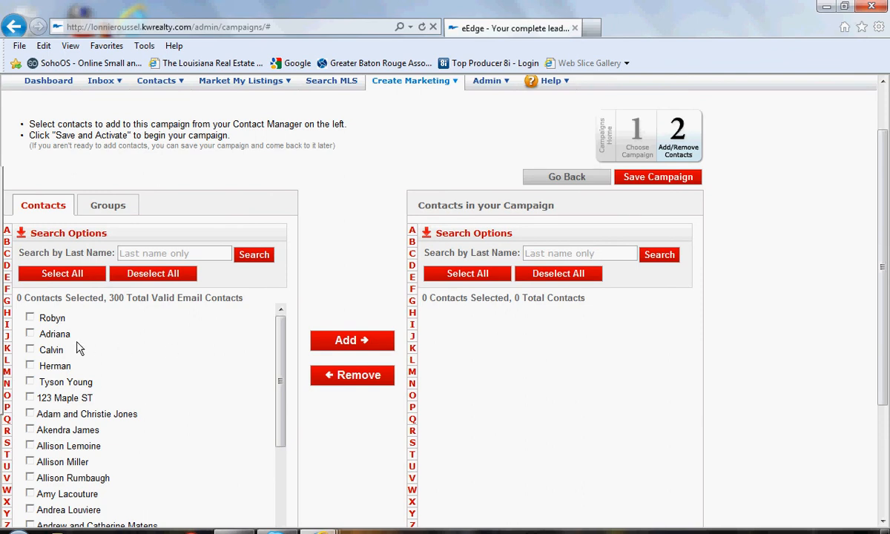
click(63, 274)
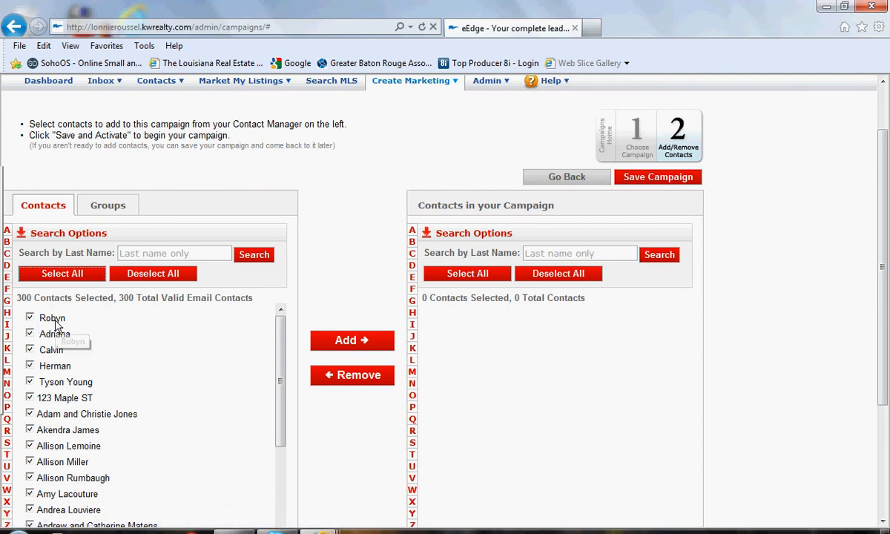
click(153, 273)
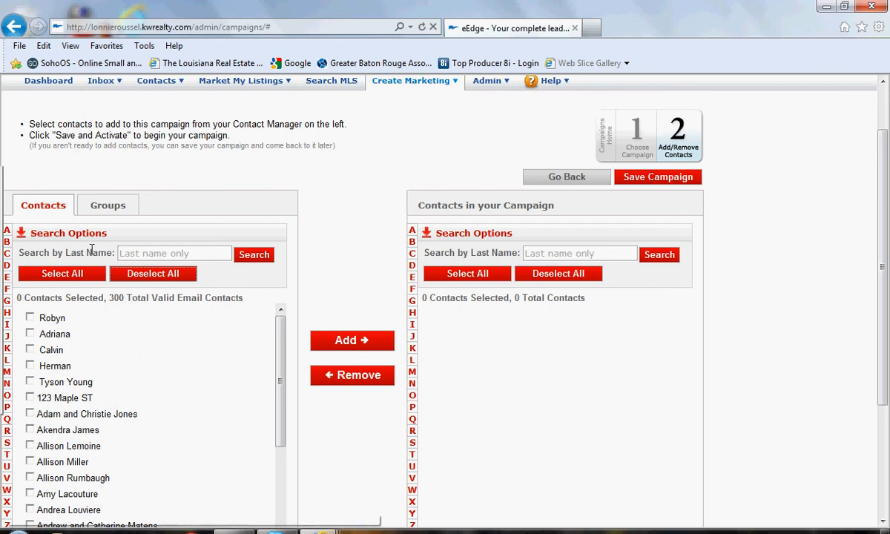
Add the 33 touch group's contacts to the campaign, approving its elements for sending, and save the campaign
click(110, 210)
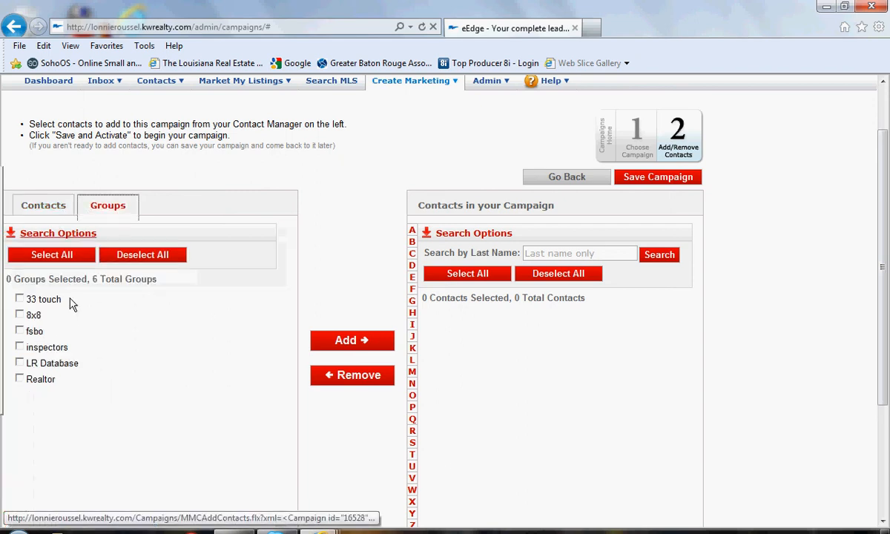
click(20, 299)
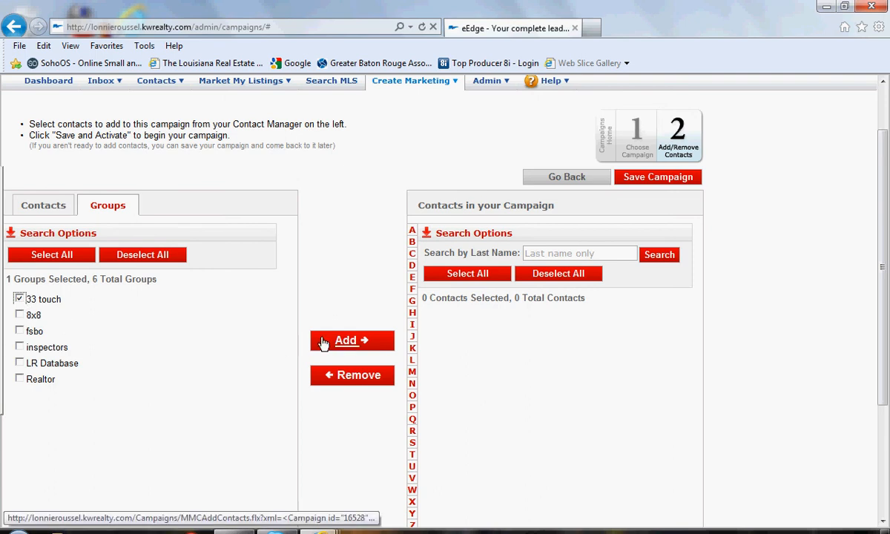
click(342, 339)
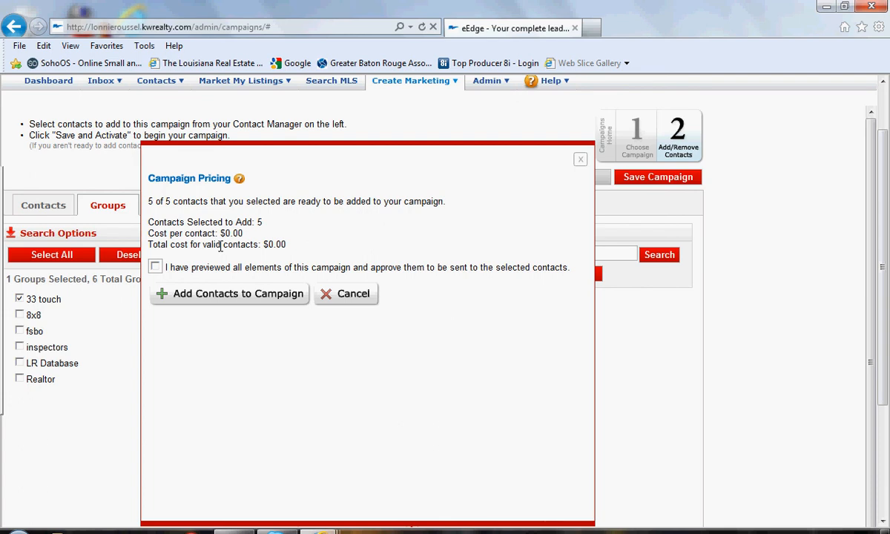
click(155, 268)
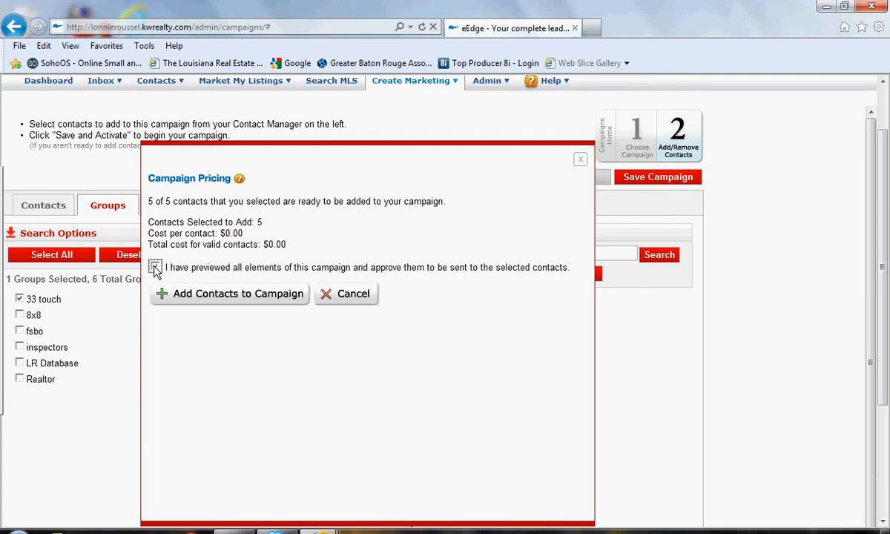
click(247, 295)
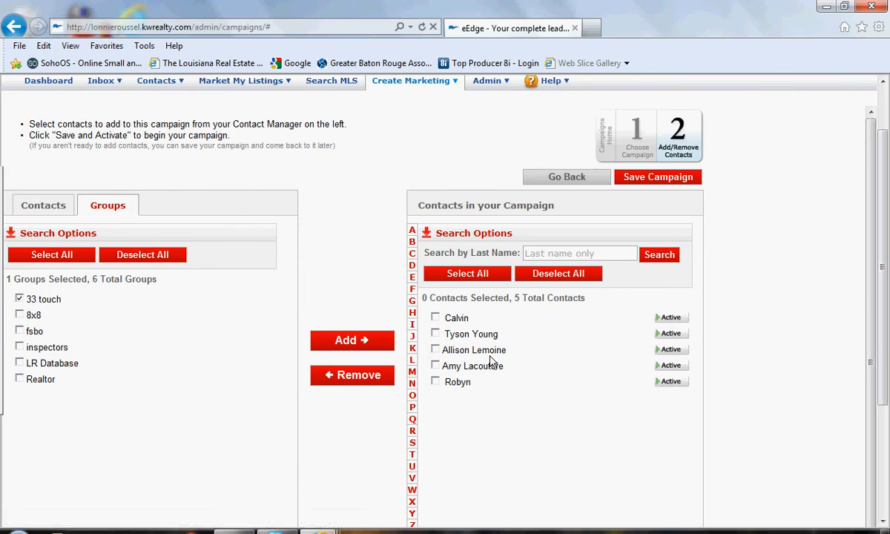
click(650, 182)
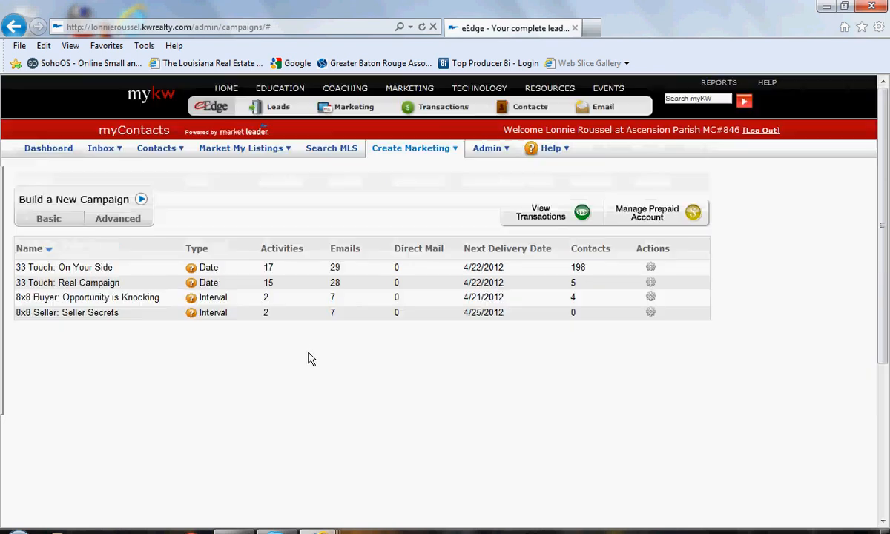
Open the second contact's record from the full contact list and add that contact to the 33 touch group
click(157, 148)
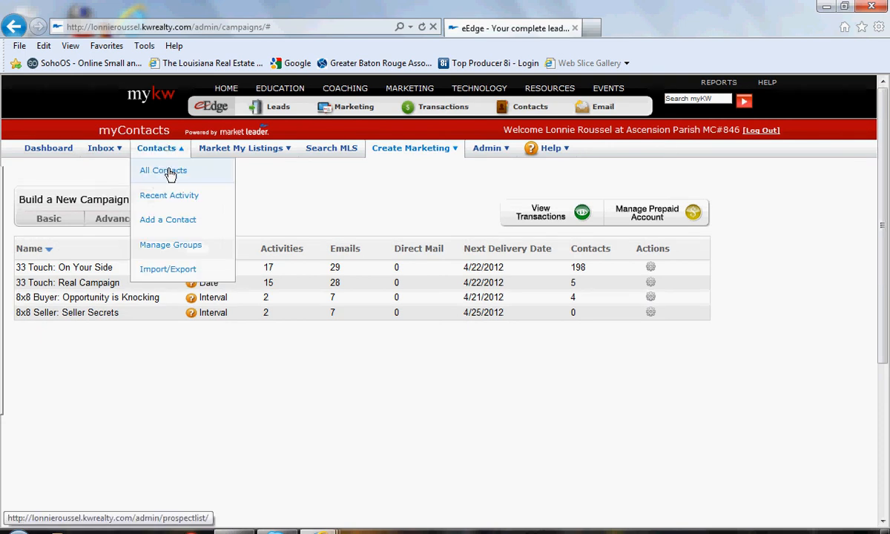
click(170, 172)
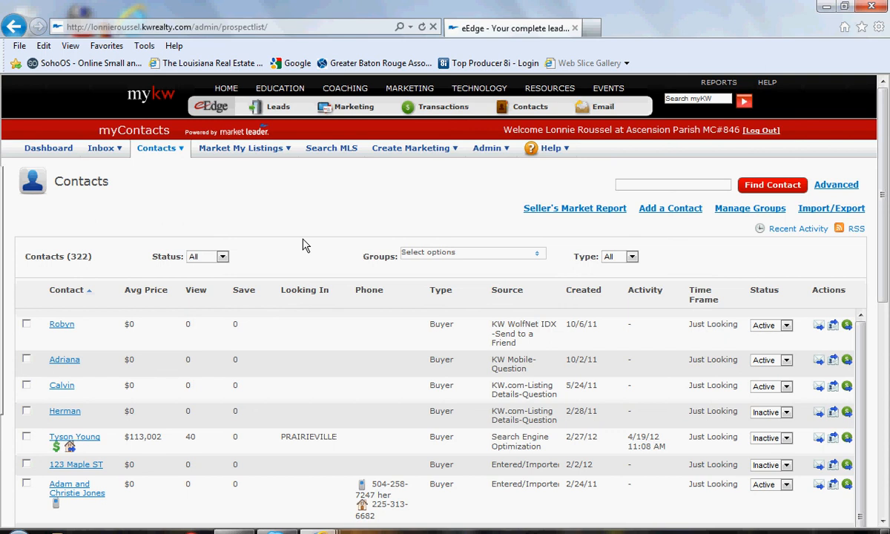
click(65, 360)
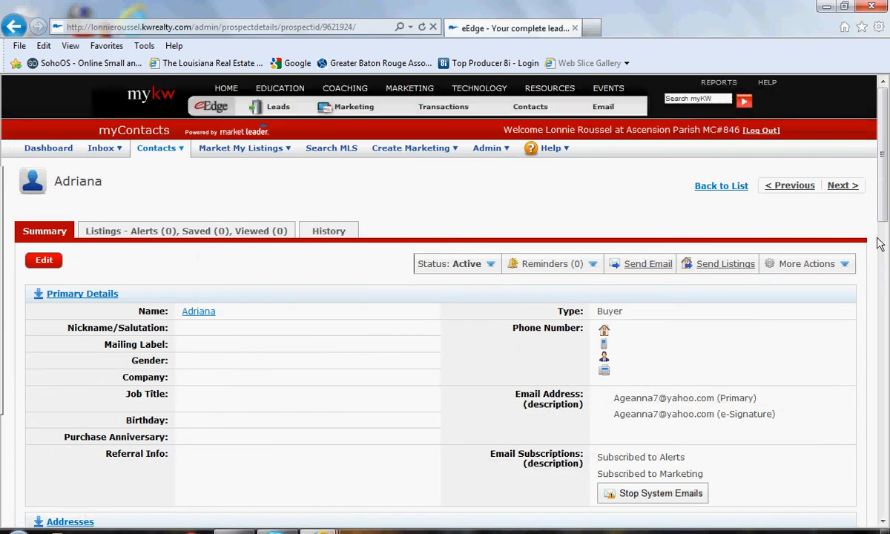
drag(882, 223, 883, 484)
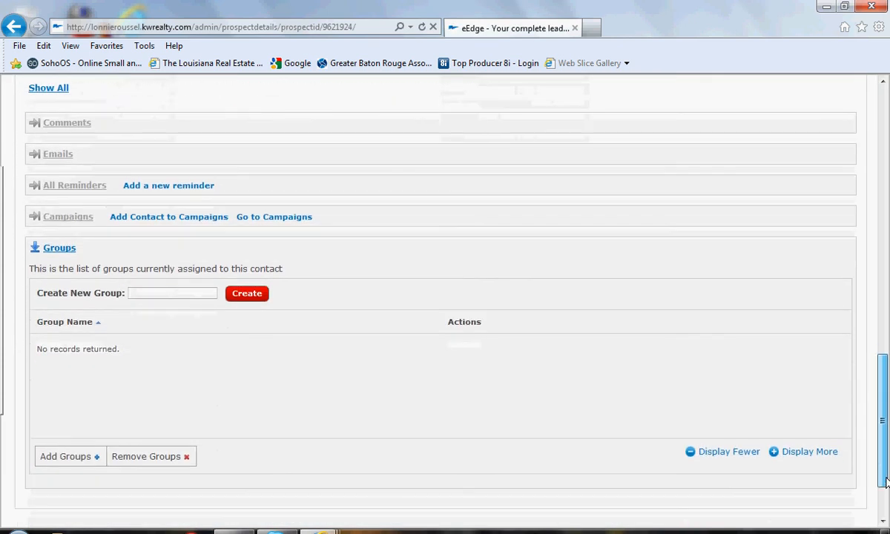
click(71, 454)
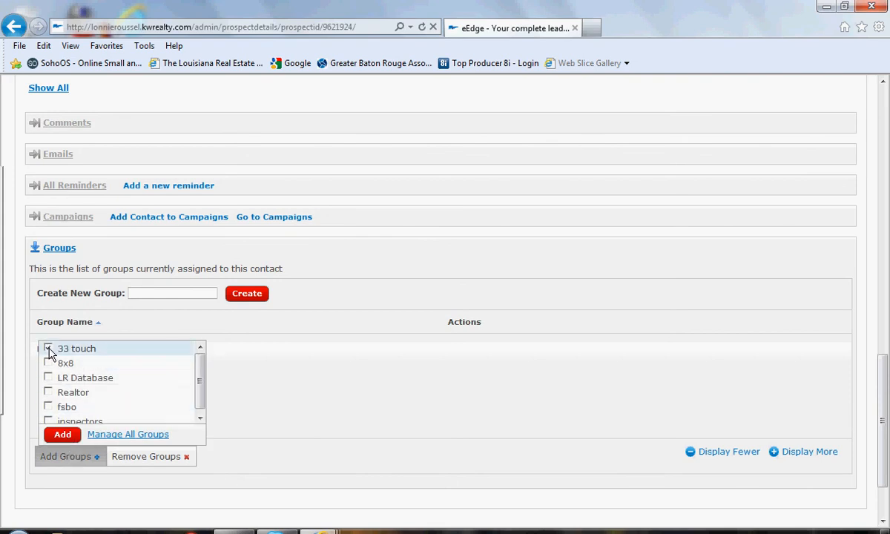
click(48, 348)
click(62, 434)
scroll(165, 420, down, 8)
scroll(134, 417, down, 4)
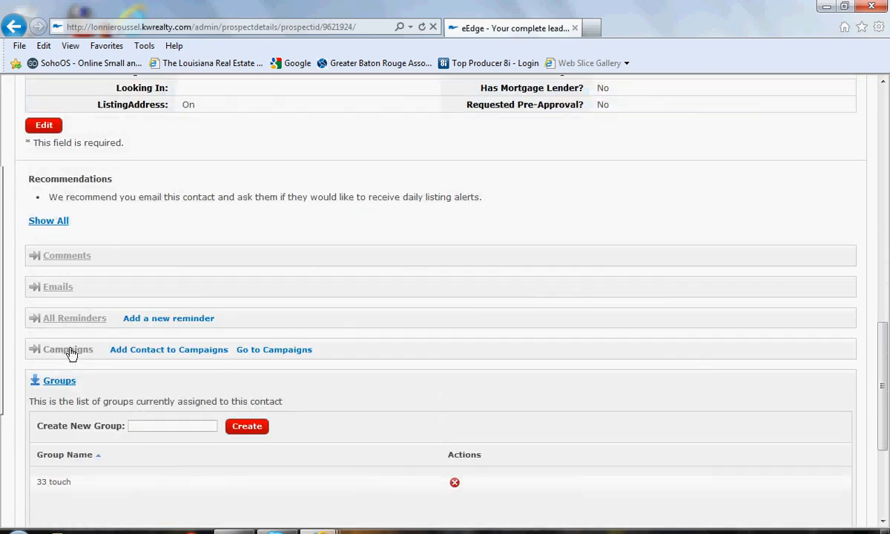
Add this contact to the 33 Touch: Real Campaign from the record, and review the contact's assigned campaigns and groups
click(156, 351)
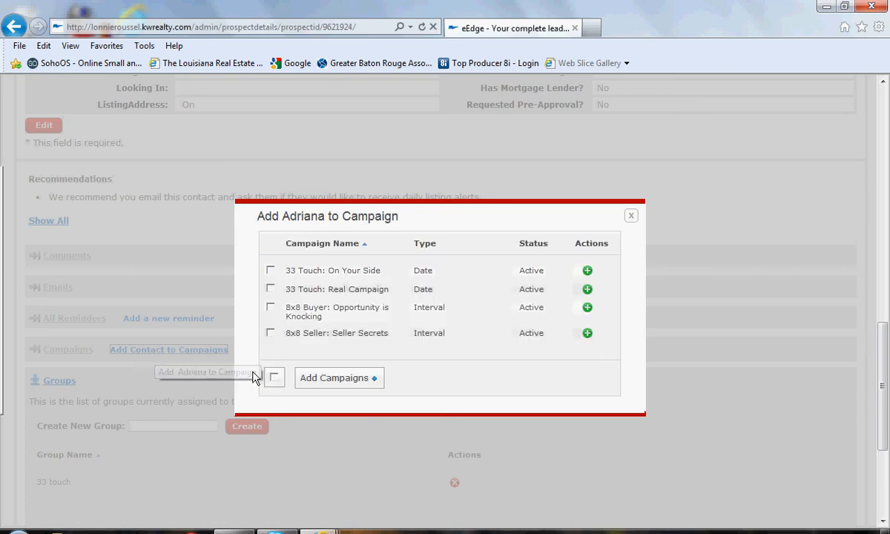
click(270, 290)
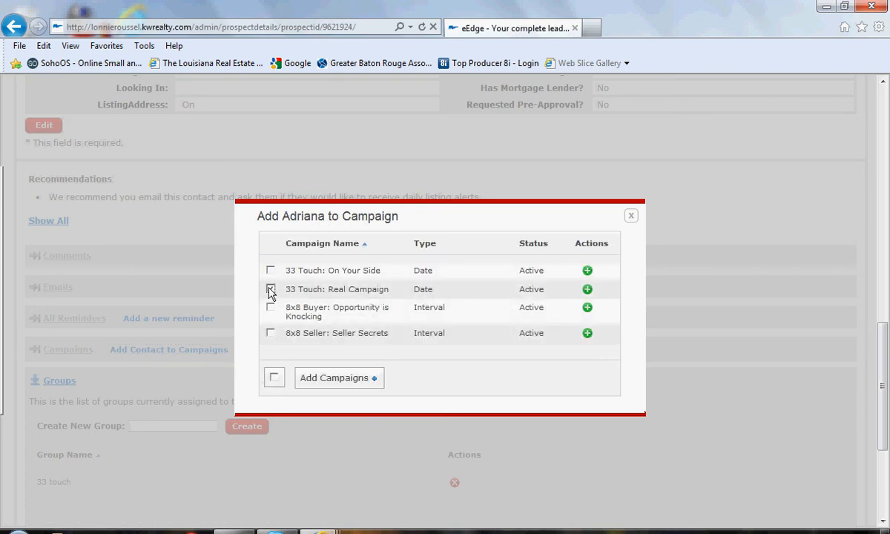
click(330, 380)
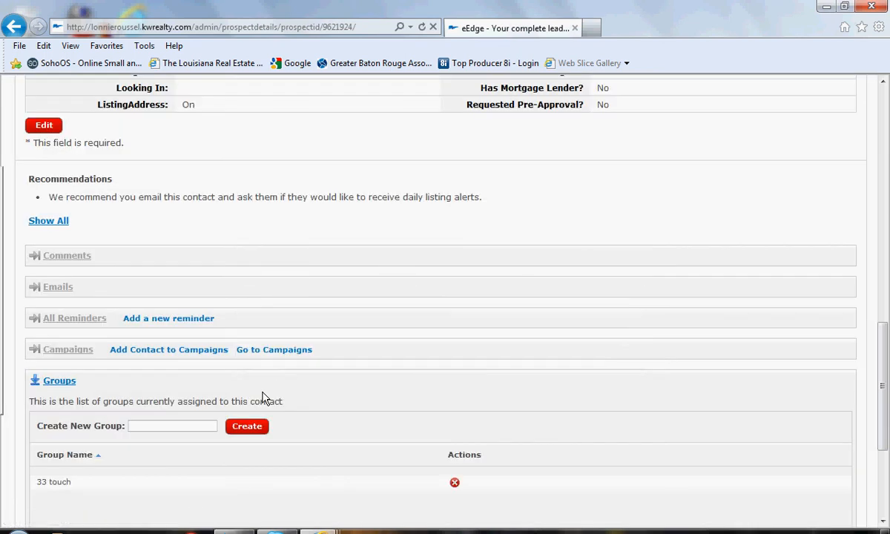
click(69, 351)
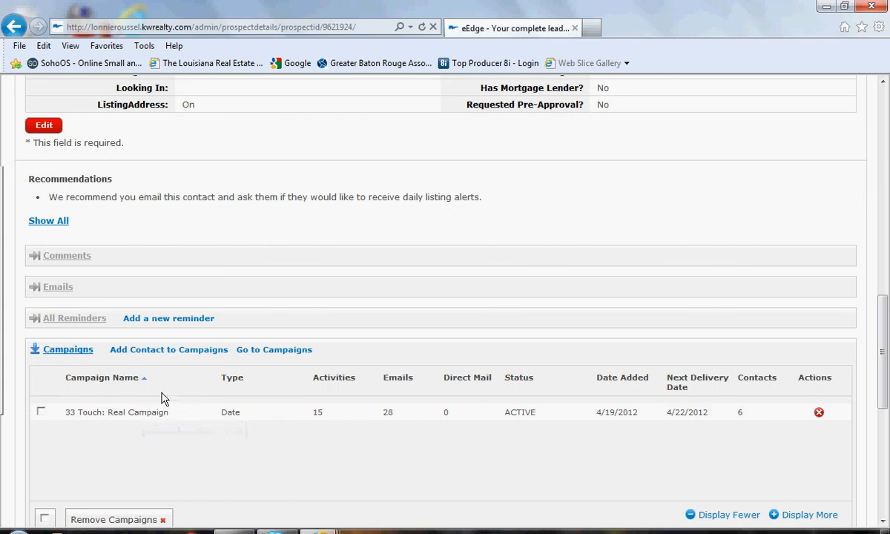
scroll(245, 411, down, 3)
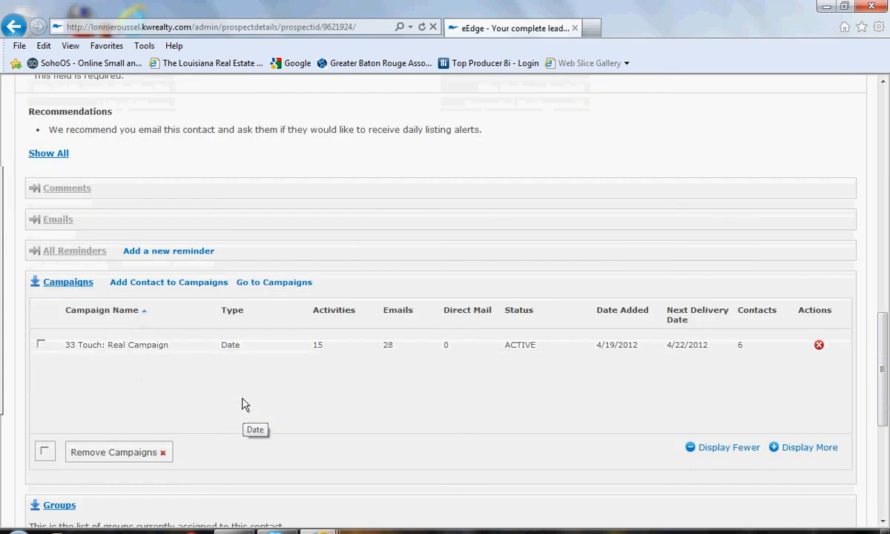
scroll(185, 407, down, 3)
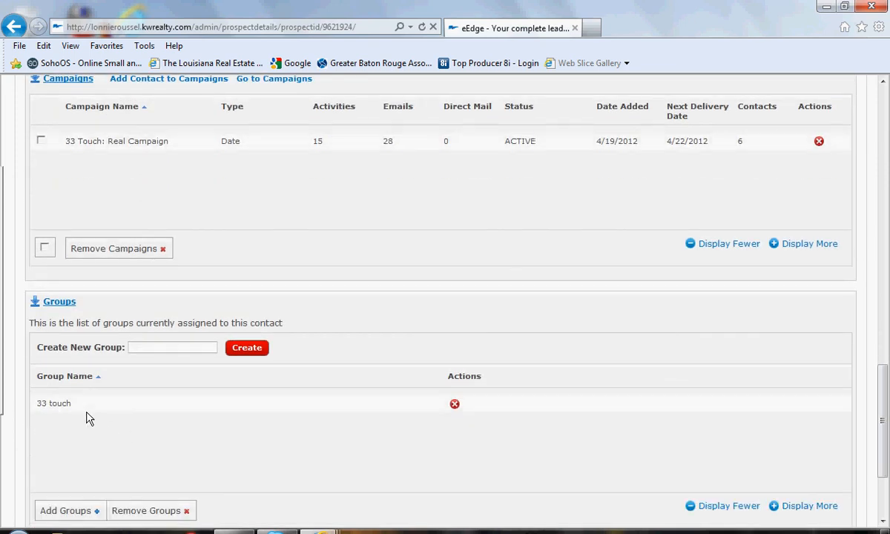